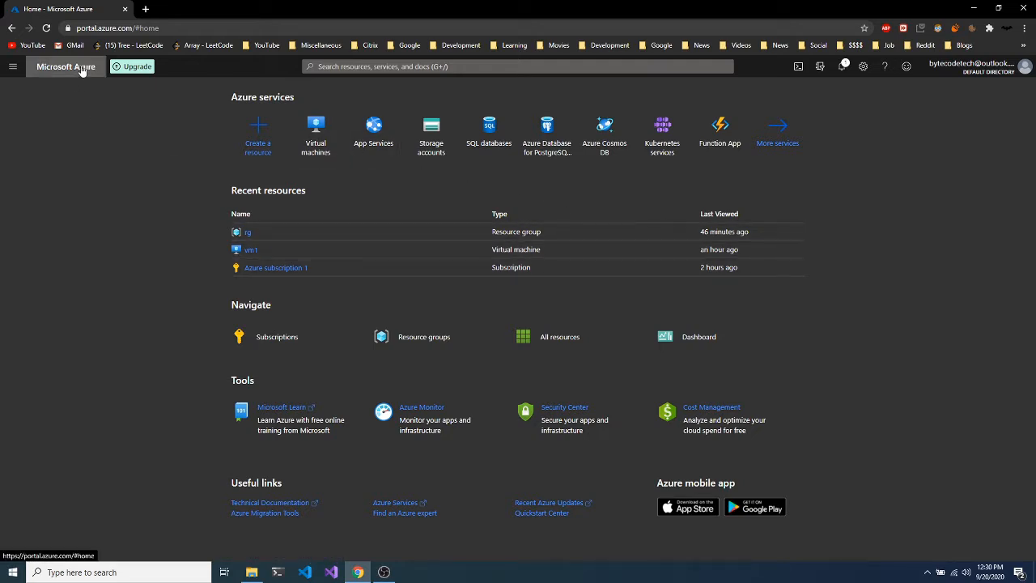
# From the Virtual machines list, start creating a new virtual machine via Add.
pyautogui.moveTo(605, 134)
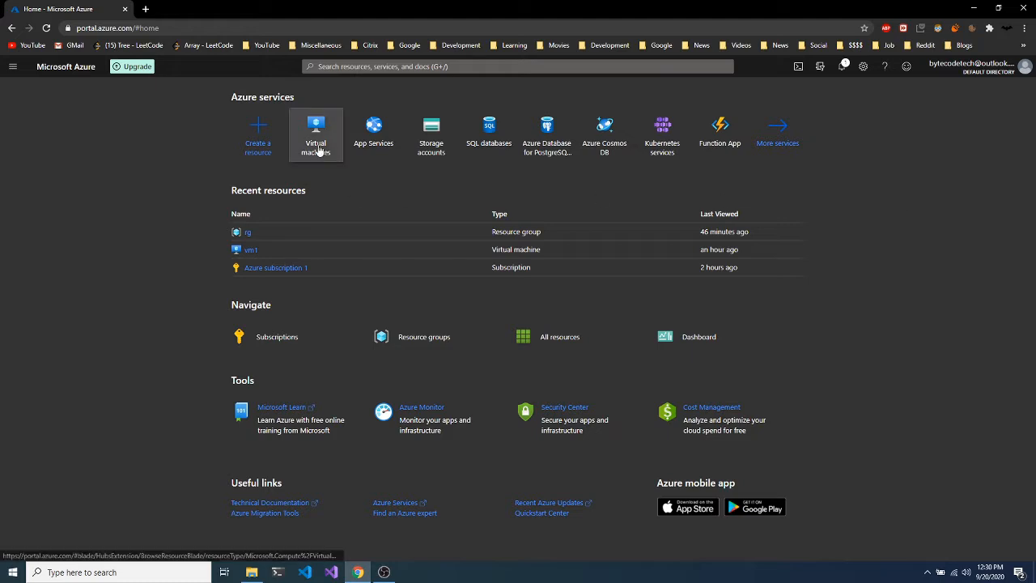
pyautogui.moveTo(318, 150)
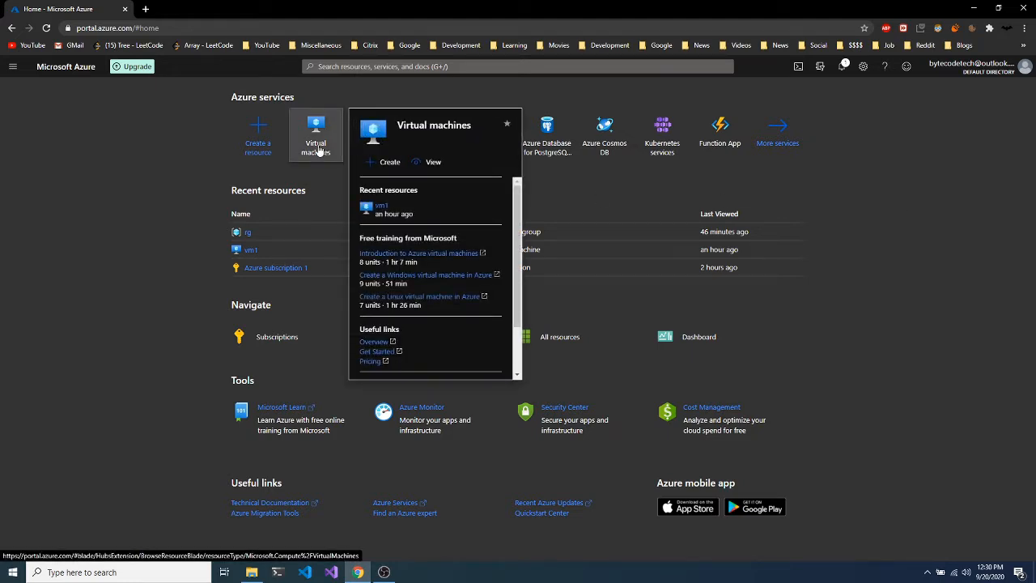
pyautogui.click(318, 151)
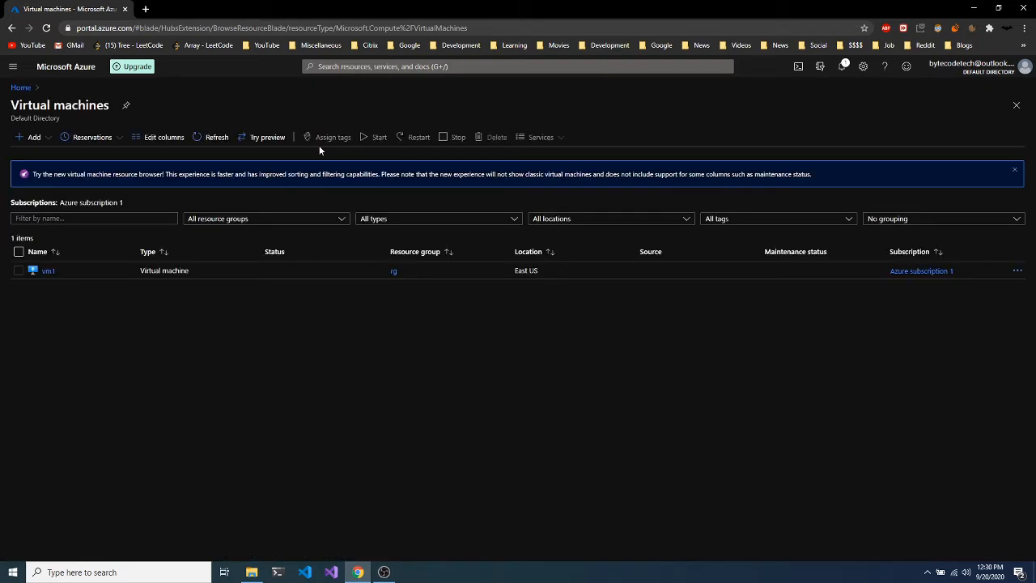
pyautogui.click(27, 139)
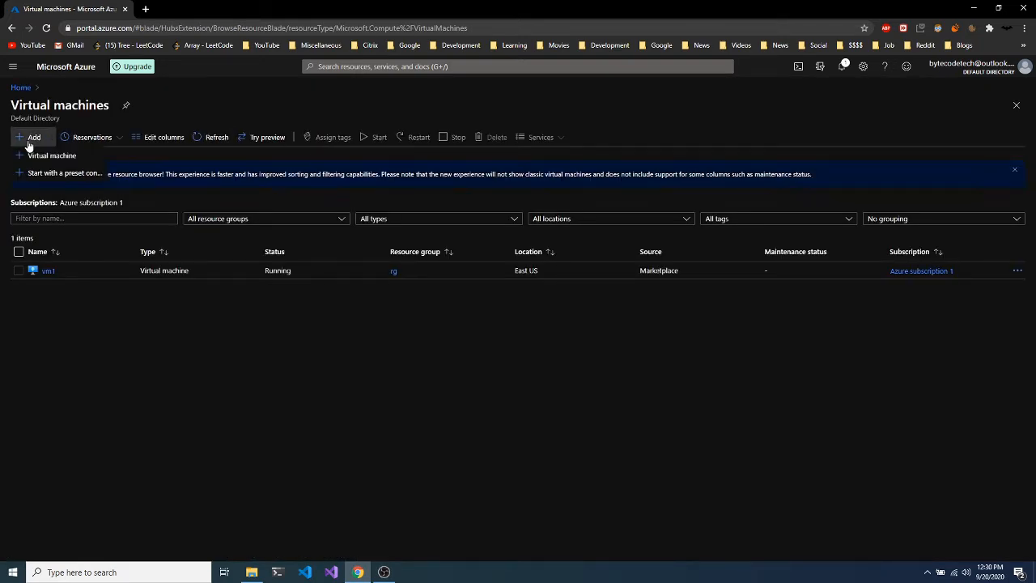
pyautogui.click(50, 158)
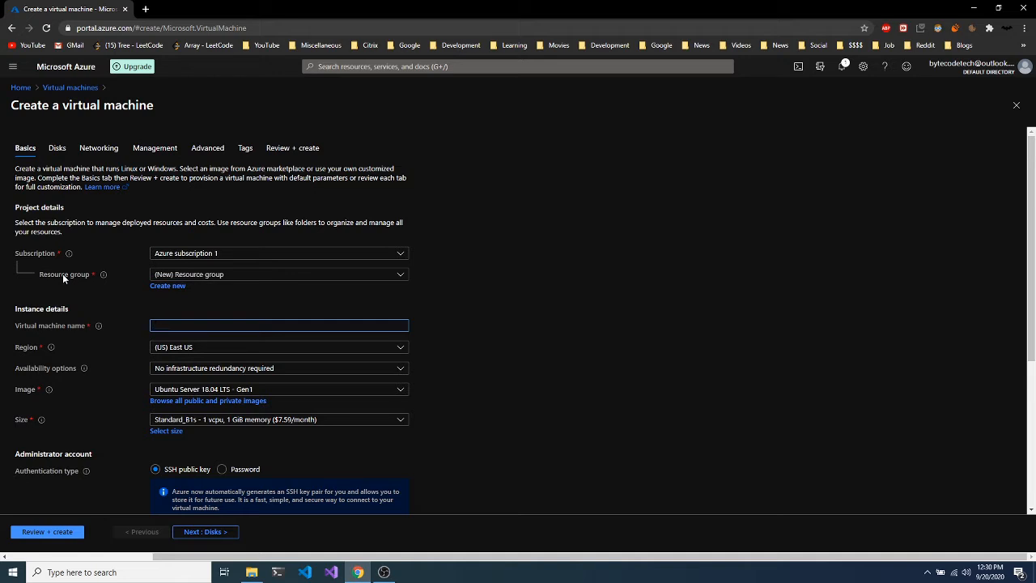
# Place the new VM in the existing resource group rg.
pyautogui.click(159, 288)
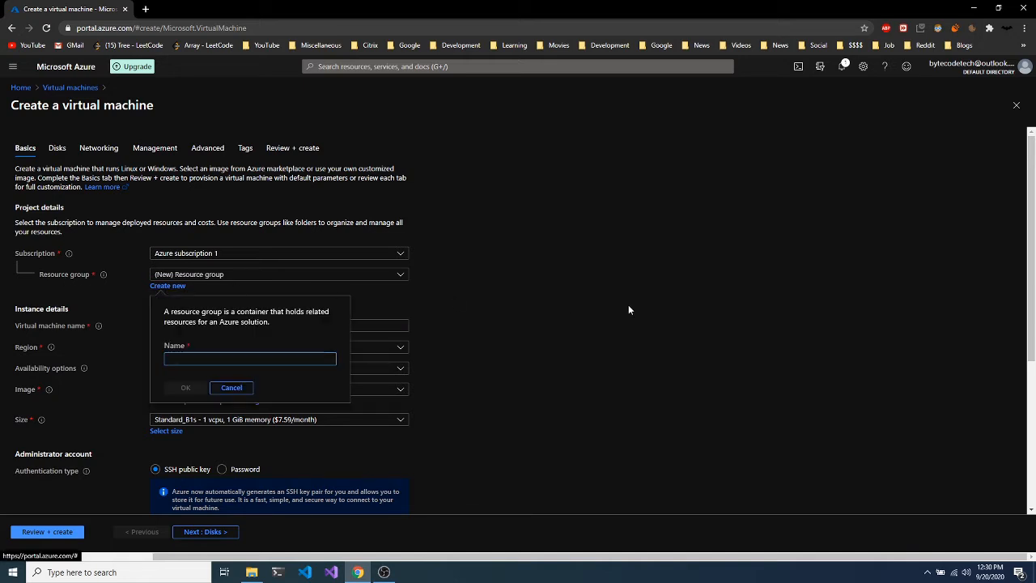
pyautogui.click(225, 391)
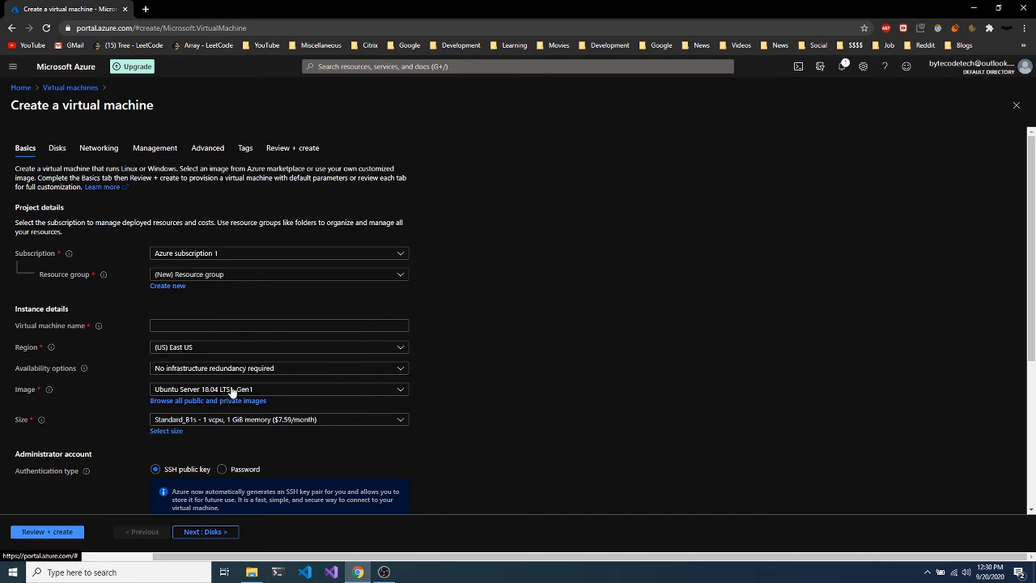
pyautogui.click(232, 275)
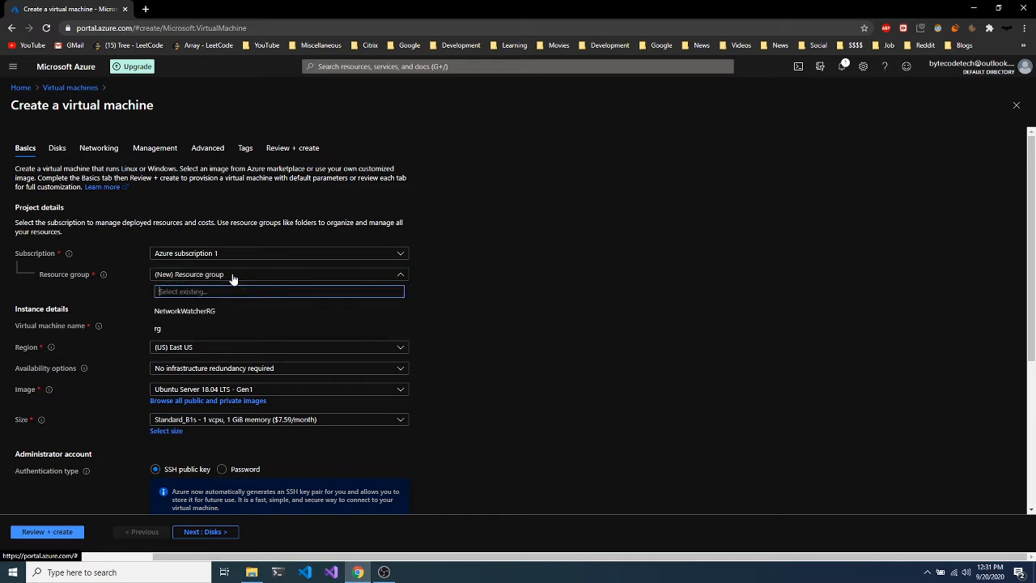
pyautogui.click(180, 331)
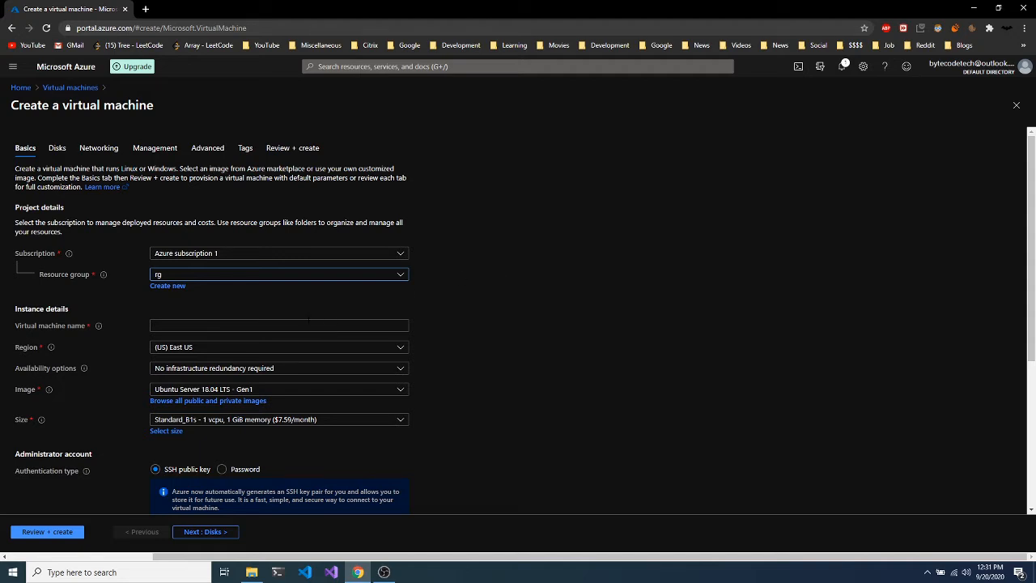
# Name the virtual machine vm2.
pyautogui.click(308, 324)
pyautogui.write('vm2')
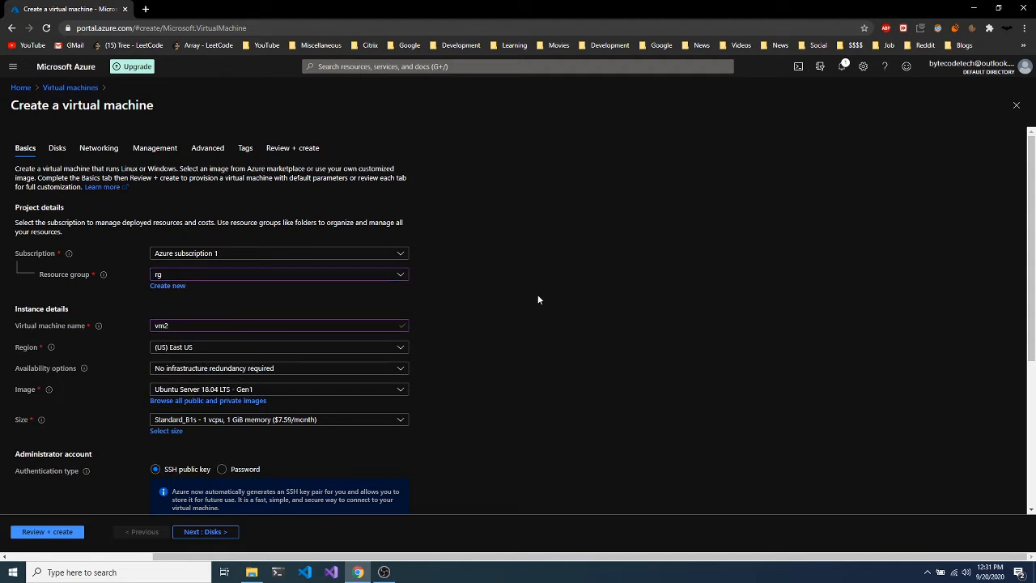
pyautogui.scroll(-2, 537, 296)
# Select Windows 10 Pro, Version 1809 - Gen1 as the VM image.
pyautogui.scroll(2, 520, 257)
pyautogui.scroll(-1, 555, 382)
pyautogui.click(402, 319)
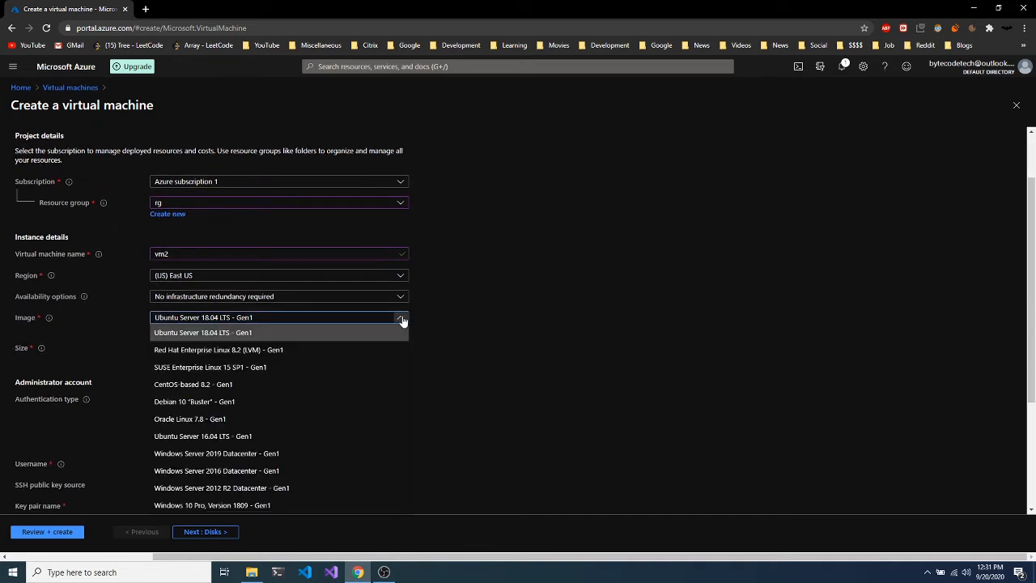
pyautogui.click(194, 506)
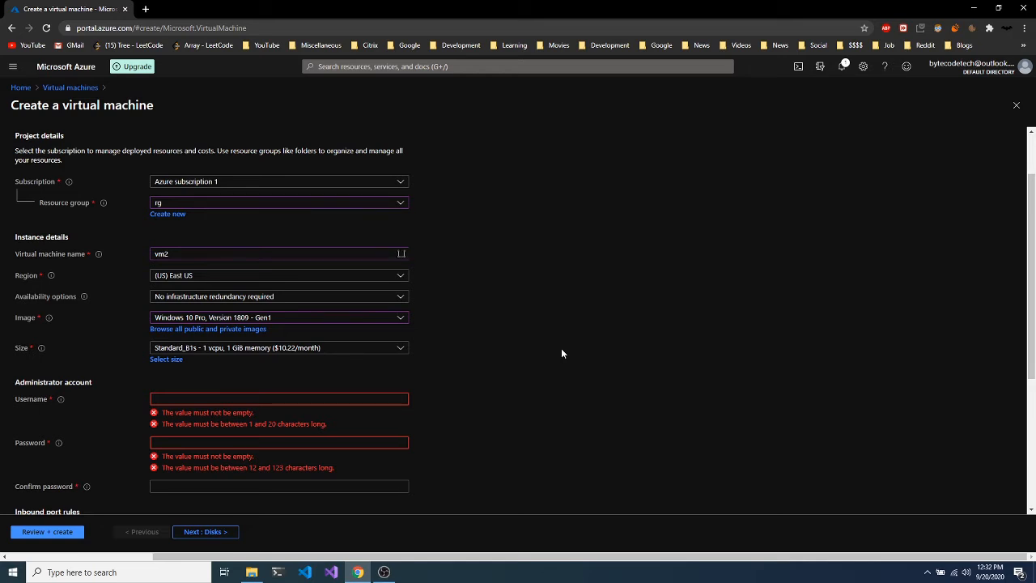
pyautogui.click(159, 361)
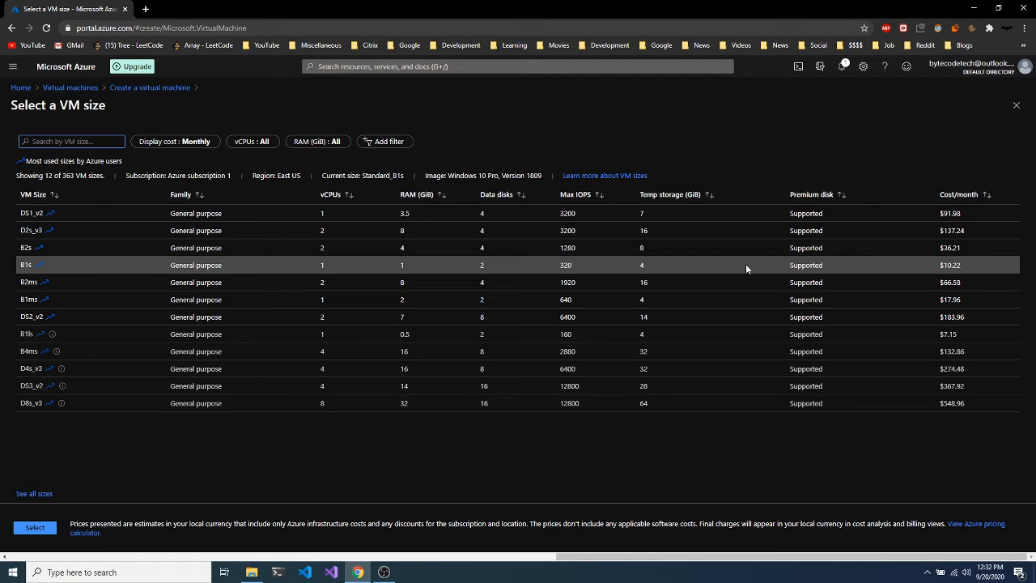
pyautogui.click(38, 269)
pyautogui.click(24, 531)
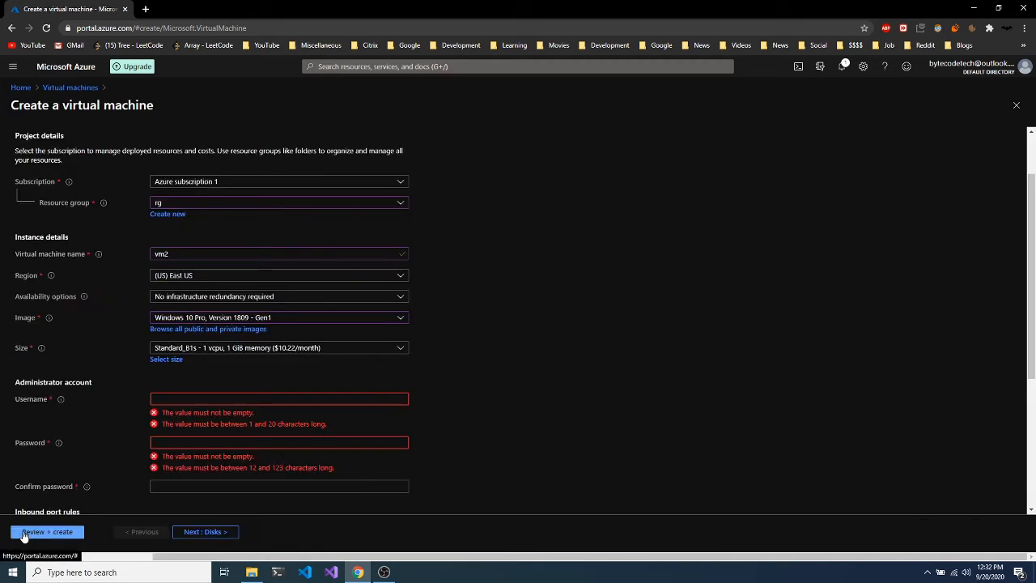
# Enter windowsadmin as the administrator username.
pyautogui.click(297, 398)
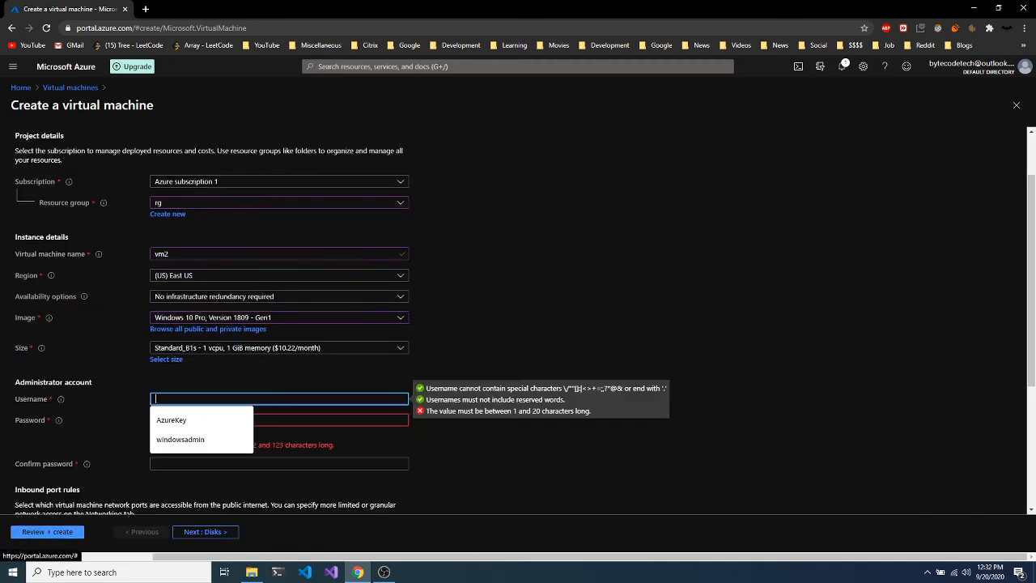
pyautogui.click(453, 363)
pyautogui.scroll(-2, 452, 363)
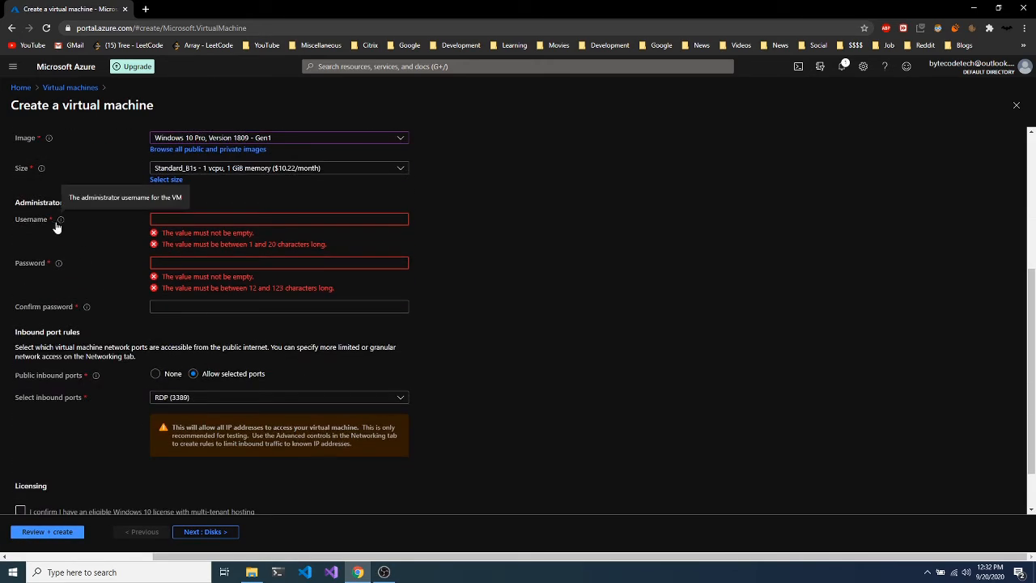
pyautogui.scroll(1, 73, 217)
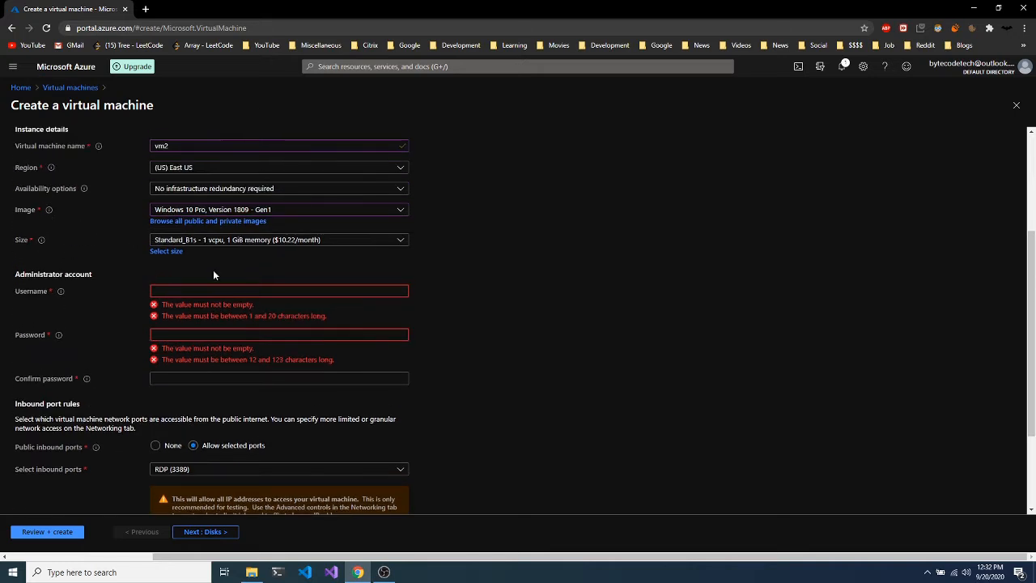
pyautogui.click(210, 290)
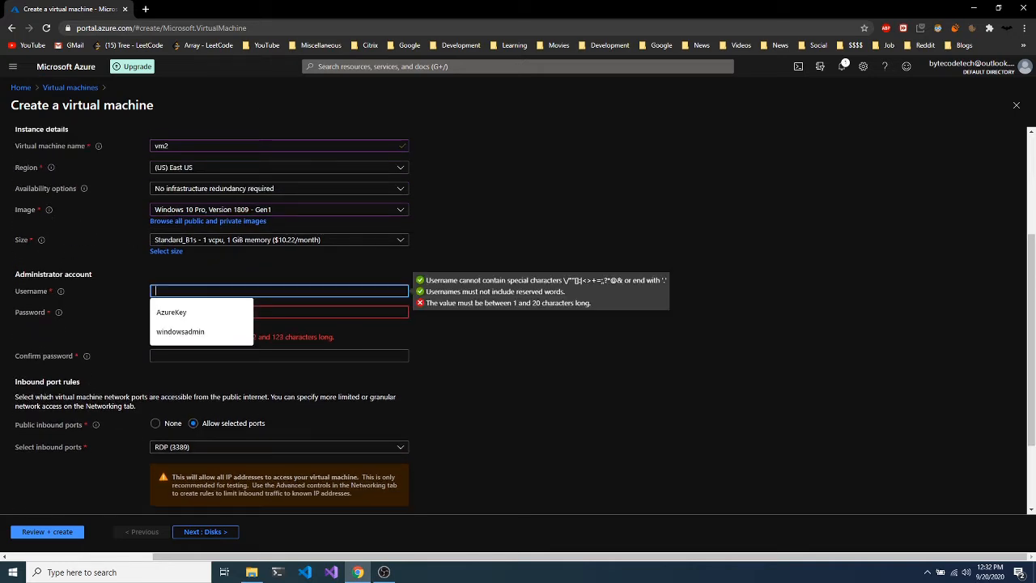
pyautogui.write('windows')
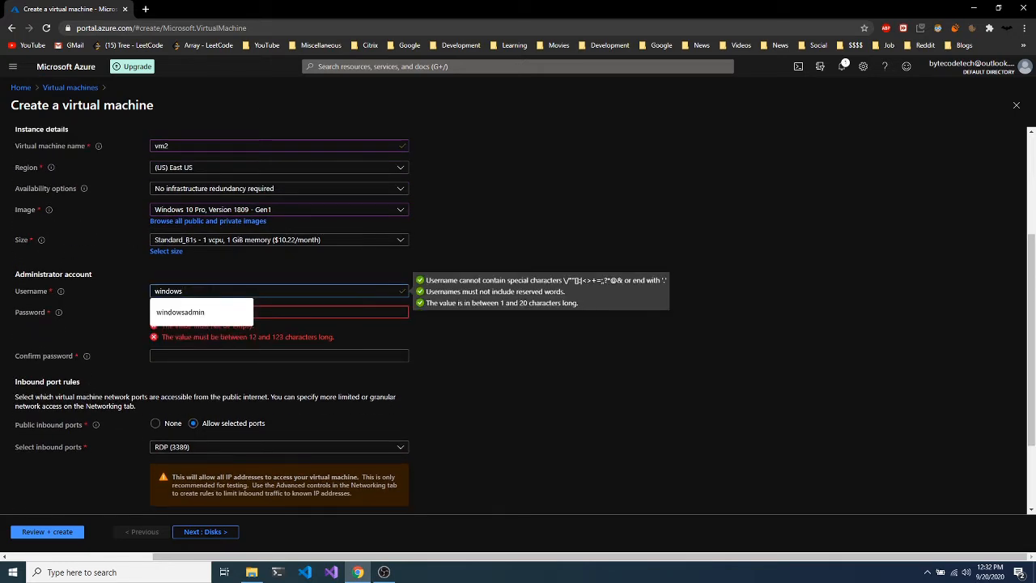
pyautogui.write('admin')
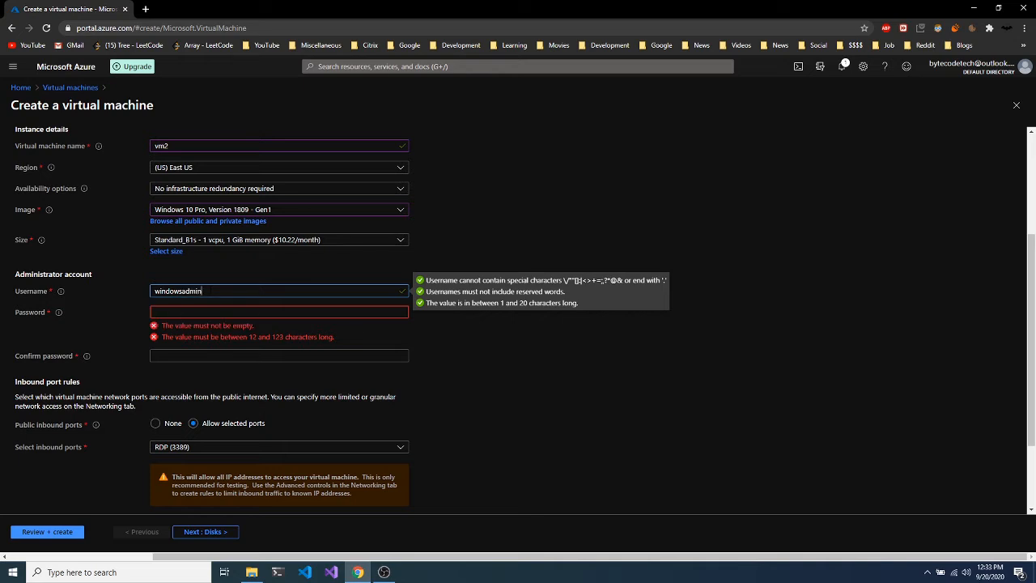
pyautogui.click(524, 253)
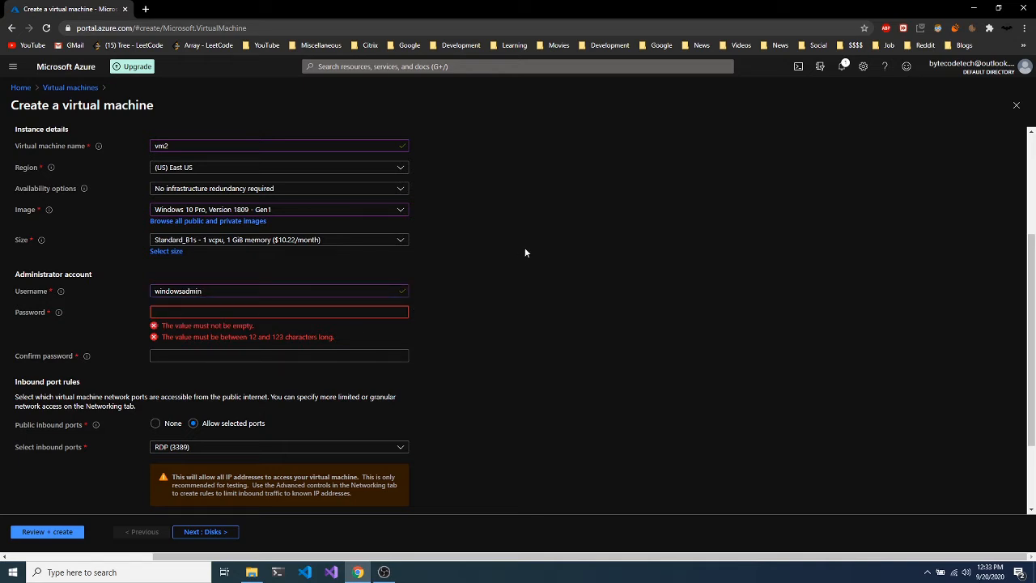
# Enter and confirm the administrator password.
pyautogui.click(403, 312)
pyautogui.scroll(-1, 612, 298)
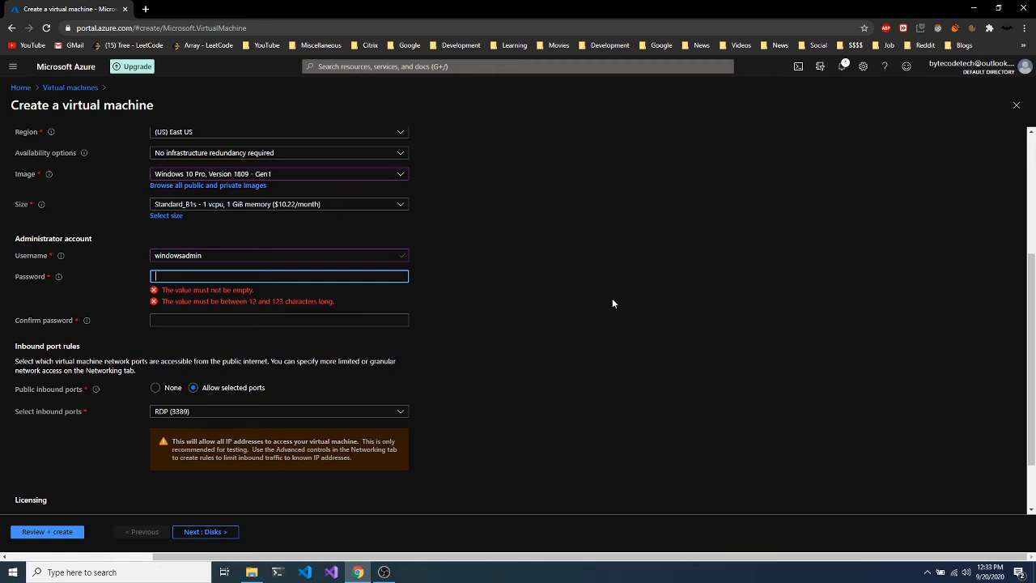
pyautogui.write('••••••••••••••••••')
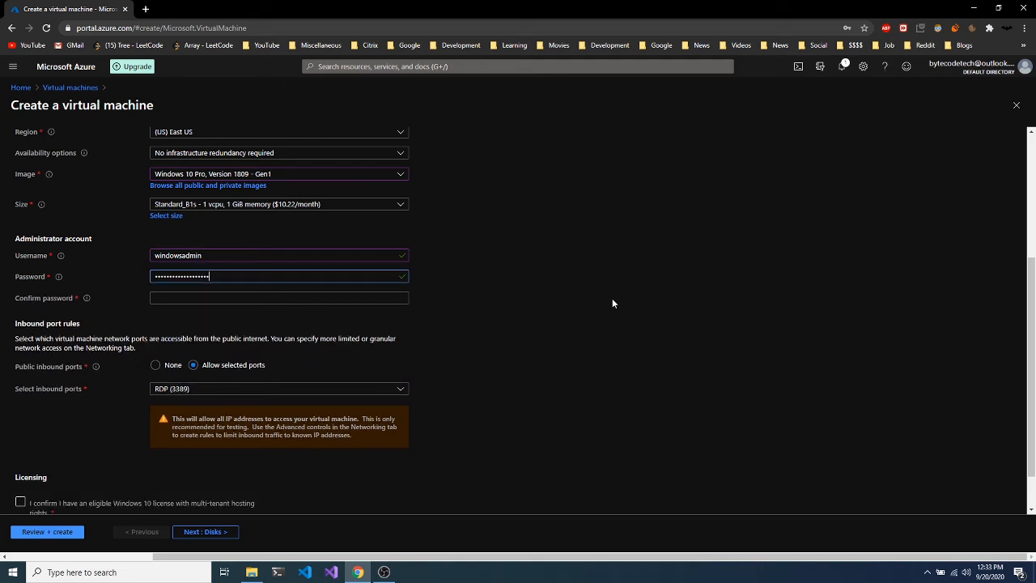
pyautogui.press('Tab')
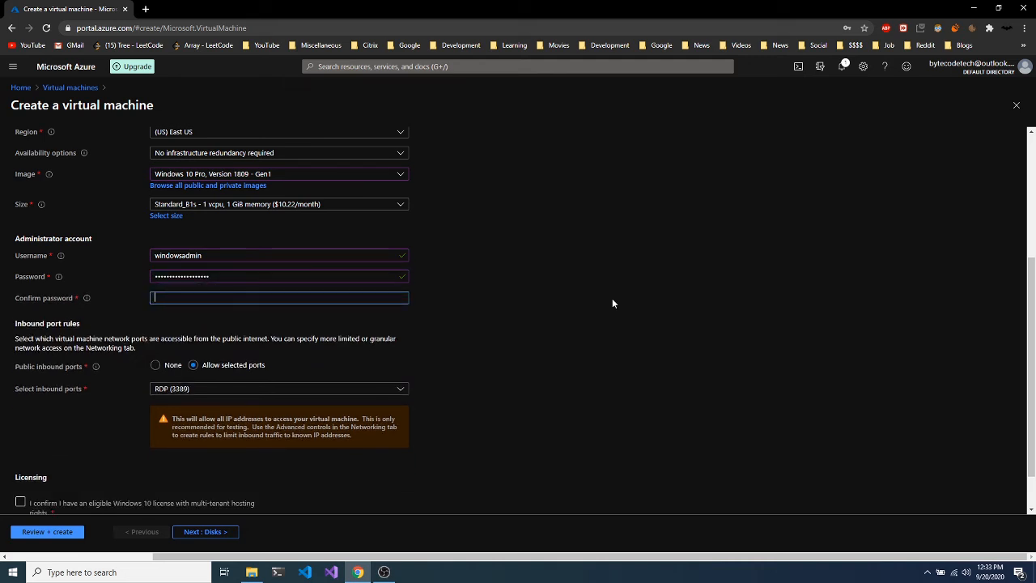
pyautogui.write('•••••••••••••••••••')
pyautogui.click(612, 302)
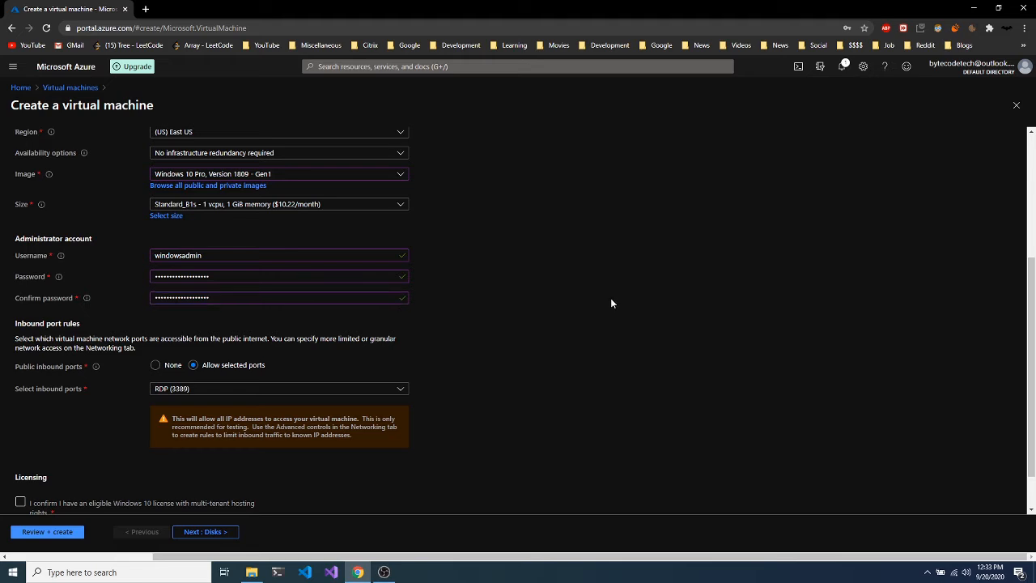
pyautogui.scroll(-1, 611, 303)
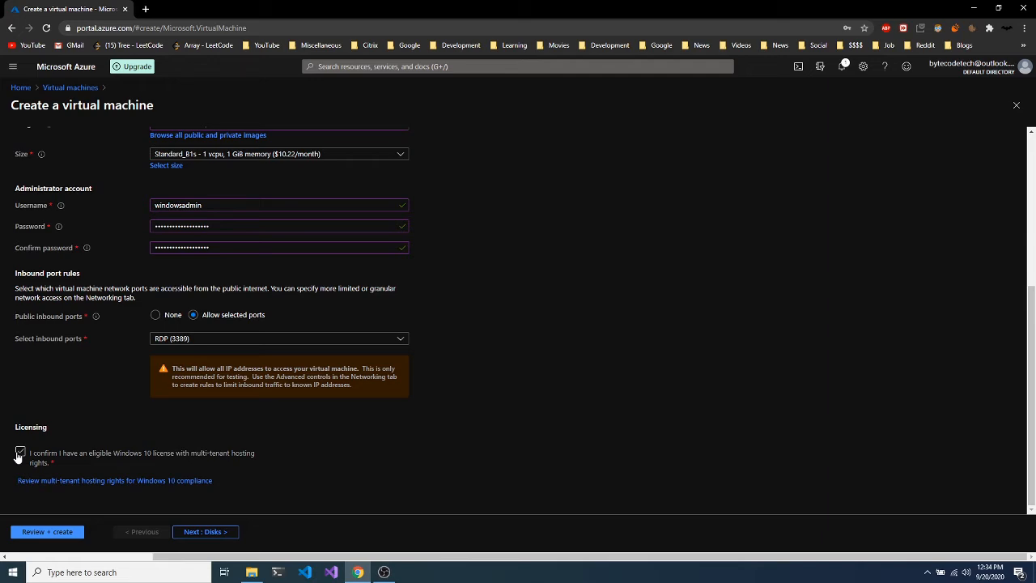
pyautogui.scroll(4, 23, 450)
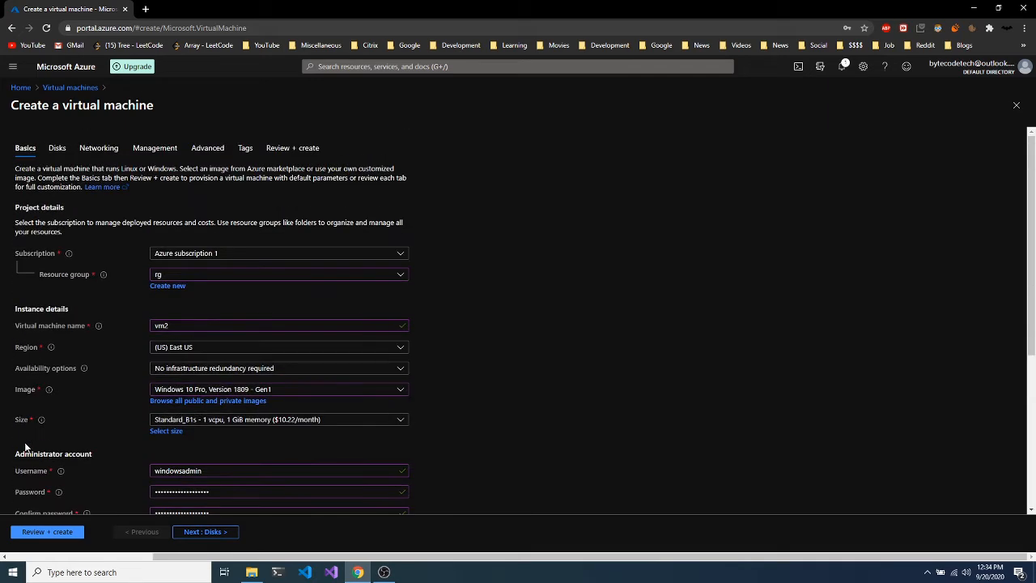
pyautogui.scroll(-3, 25, 447)
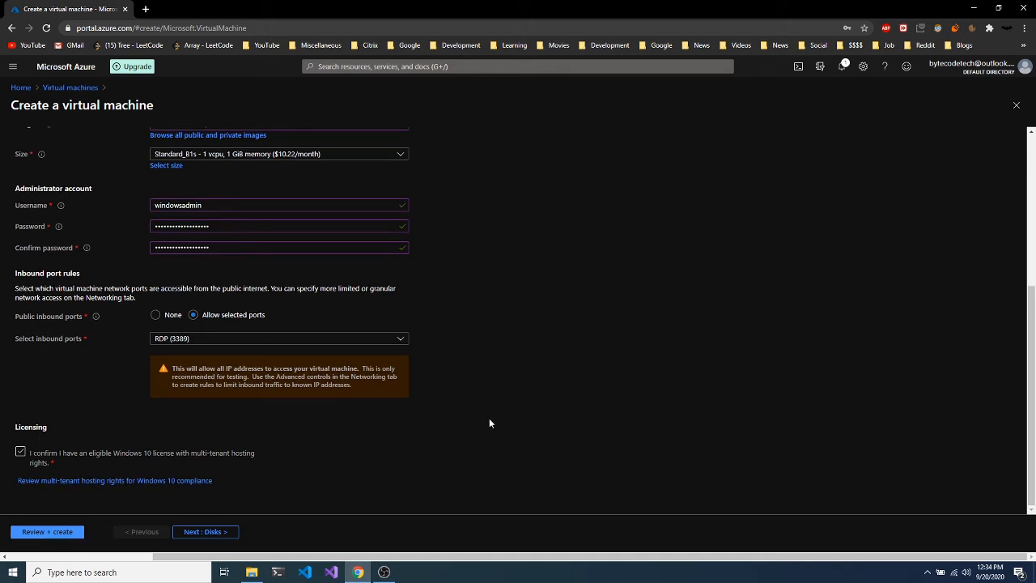
# Review the validated vm2 summary and deploy it with Create.
pyautogui.click(47, 532)
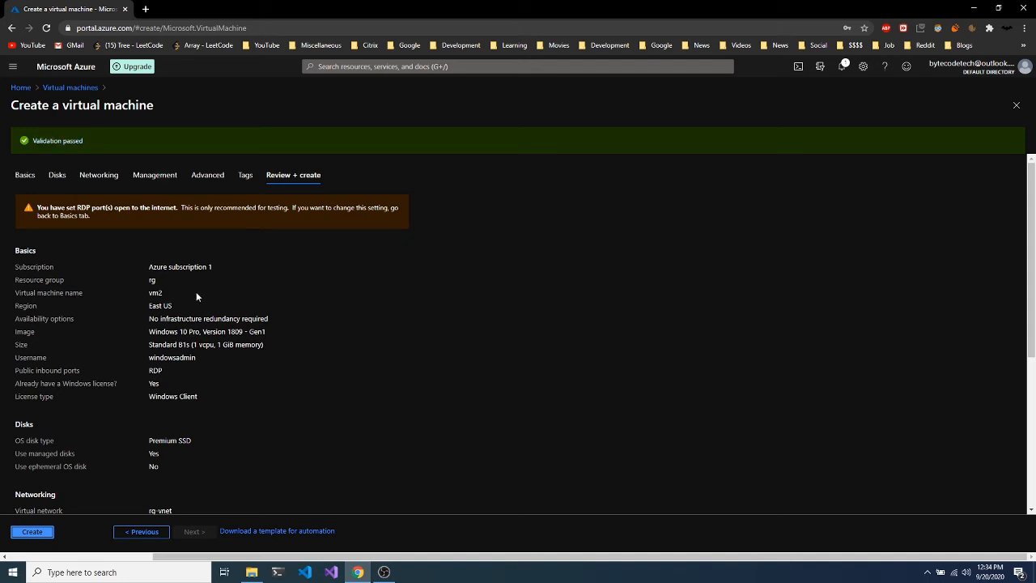
pyautogui.scroll(-3, 238, 386)
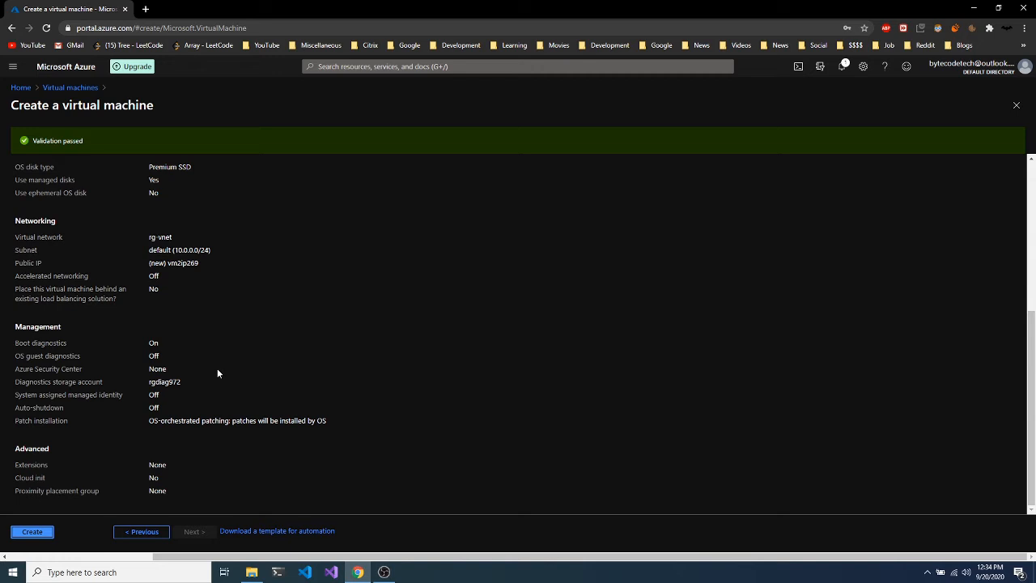
pyautogui.click(29, 533)
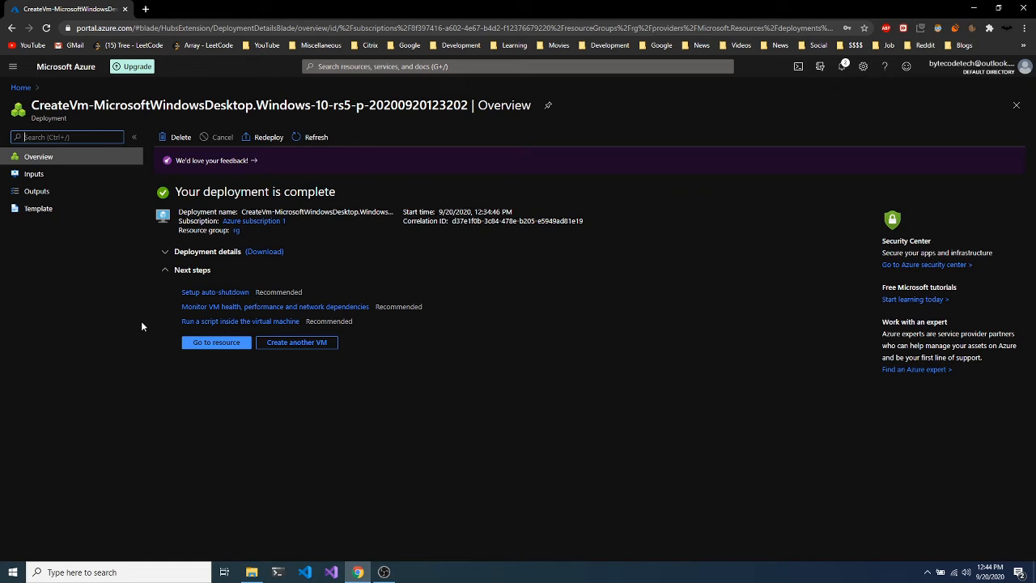
# Go to the new vm2 resource and show its Connect options.
pyautogui.click(200, 343)
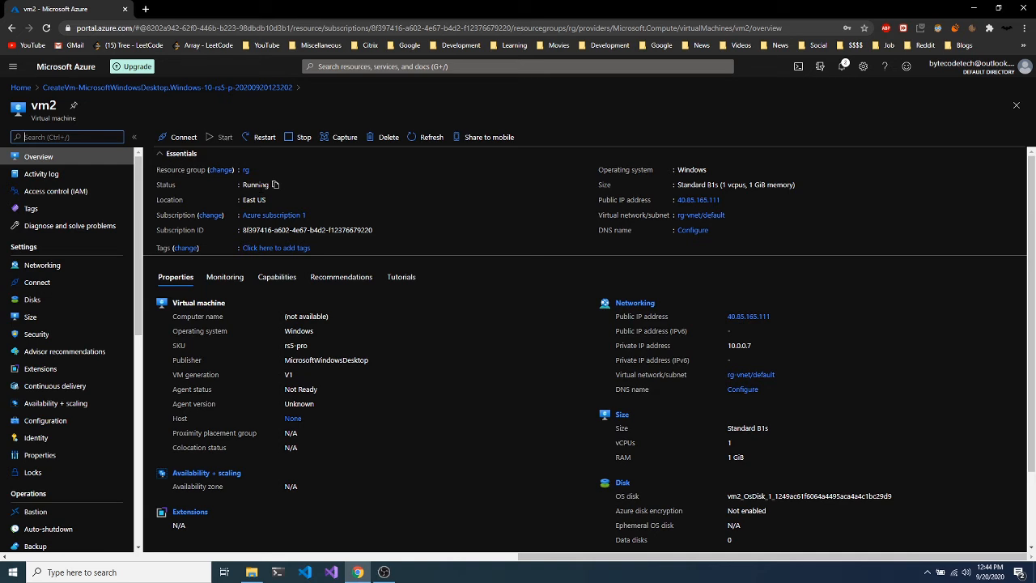
pyautogui.click(179, 136)
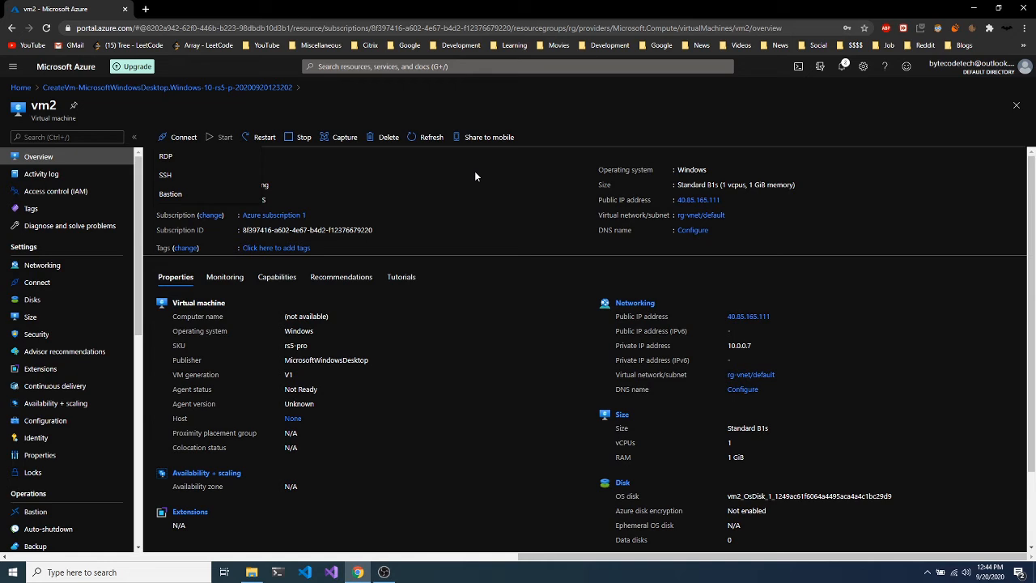
# Download vm2's RDP file for port 3389 and launch vm2.rdp.
pyautogui.click(167, 159)
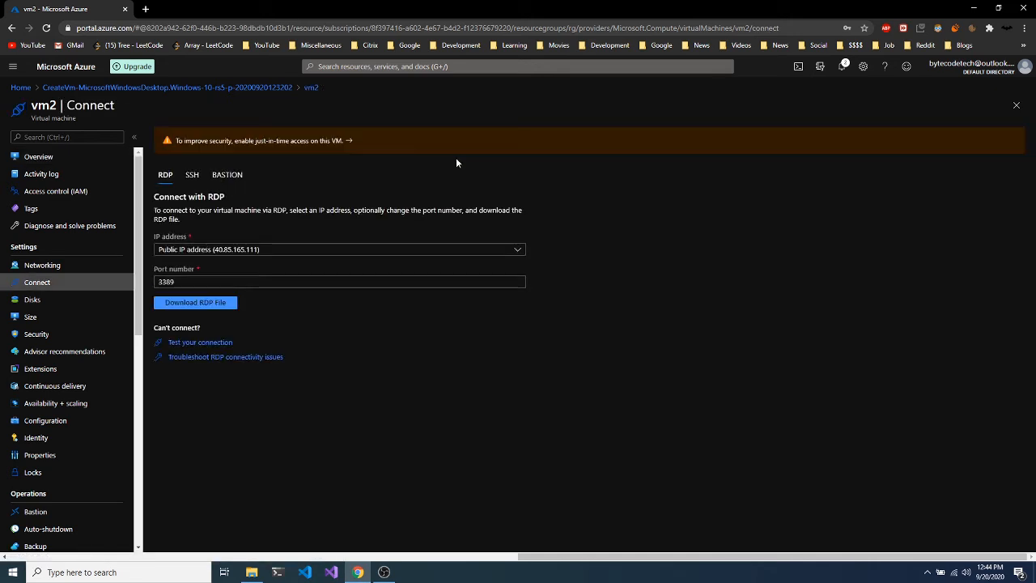
pyautogui.click(185, 311)
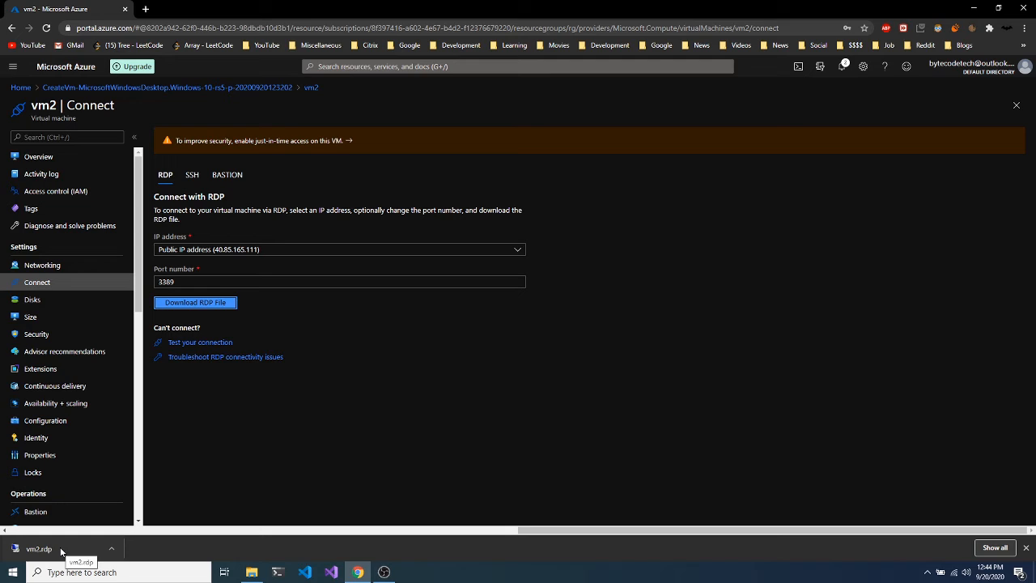
pyautogui.click(61, 552)
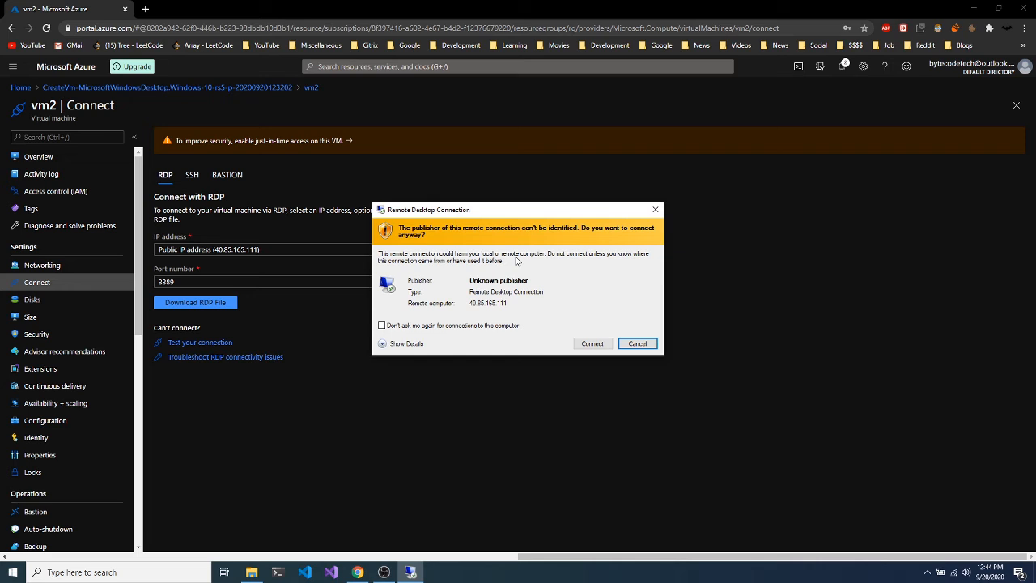
# Connect to vm2 as windowsadmin, saving credentials and accepting the publisher and certificate warnings.
pyautogui.click(397, 327)
pyautogui.click(594, 344)
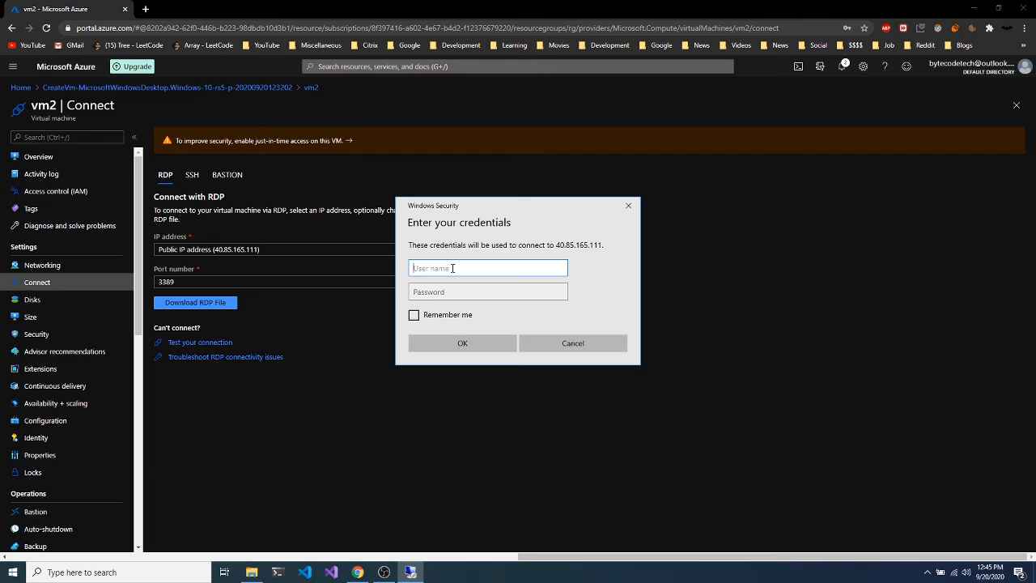
pyautogui.write('windowsadmin')
pyautogui.press('Tab')
pyautogui.write('•••••••••')
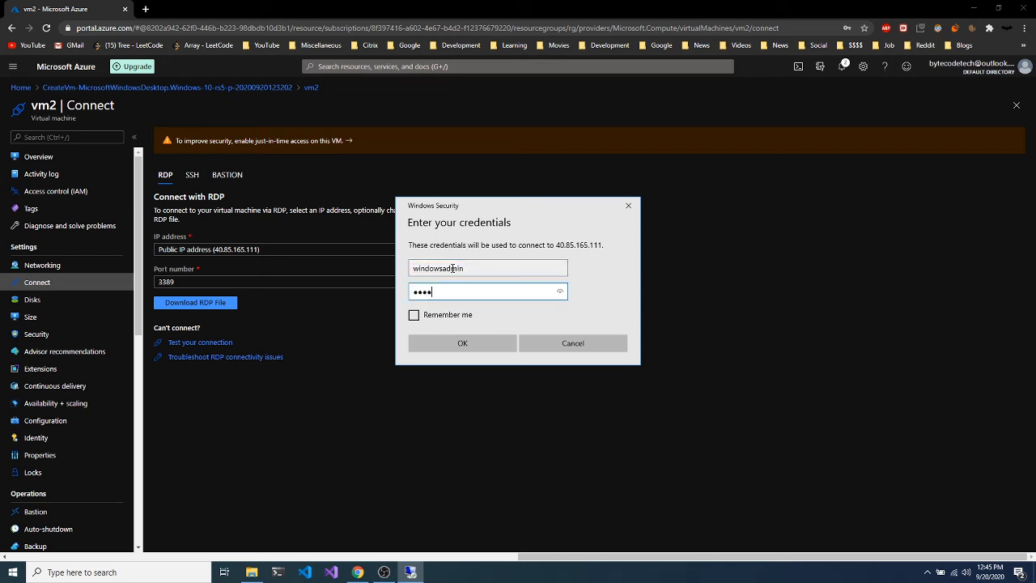
pyautogui.write('••••••••••')
pyautogui.click(413, 315)
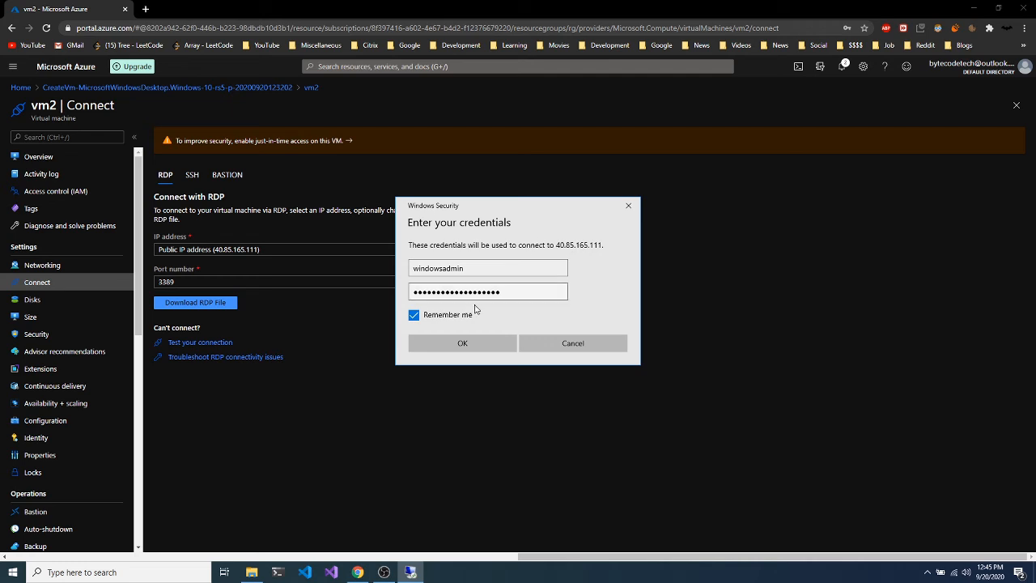
pyautogui.click(458, 343)
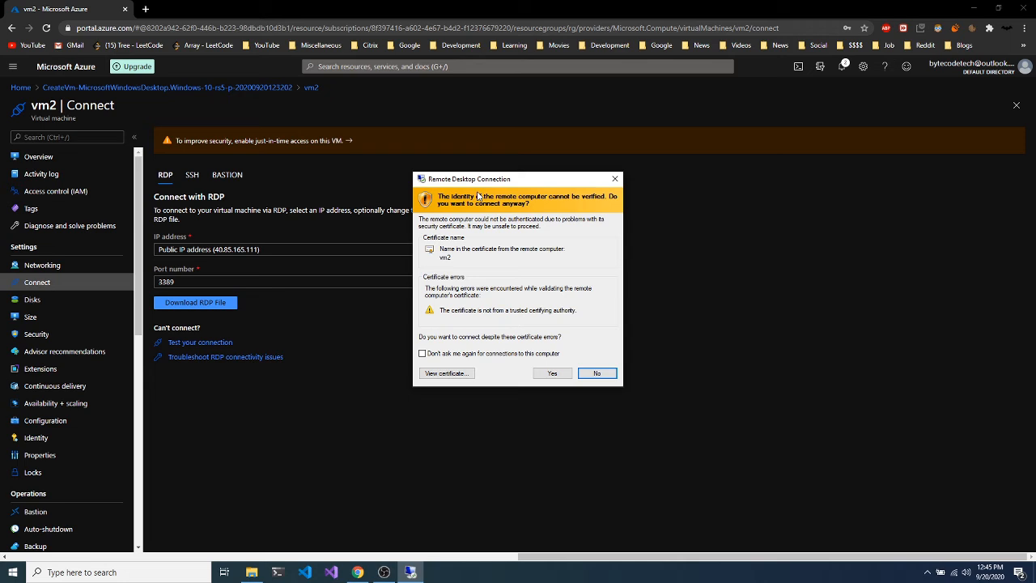
pyautogui.click(442, 356)
pyautogui.click(547, 377)
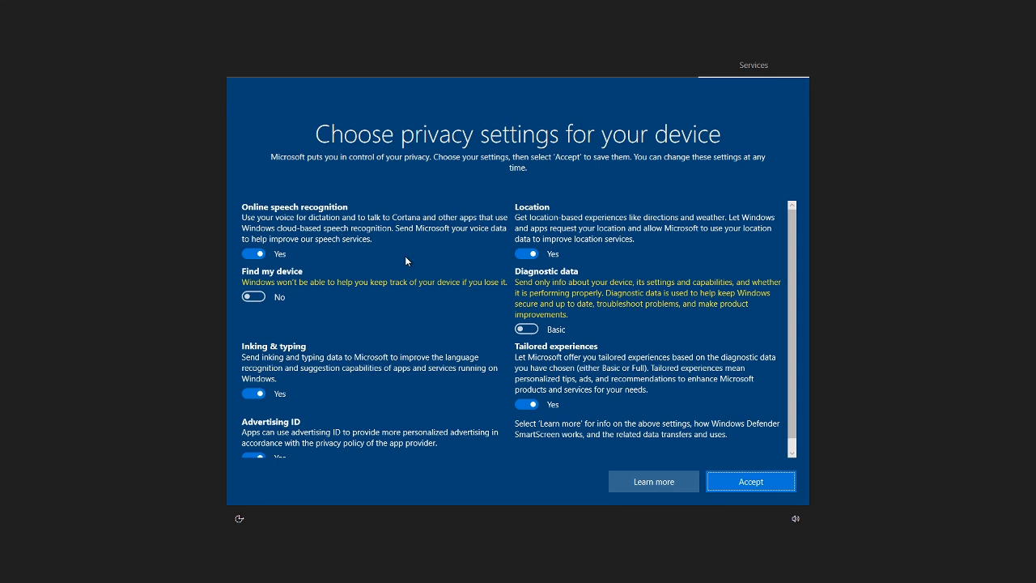
# Accept the default privacy settings on vm2 to finish Windows setup.
pyautogui.scroll(-1, 405, 259)
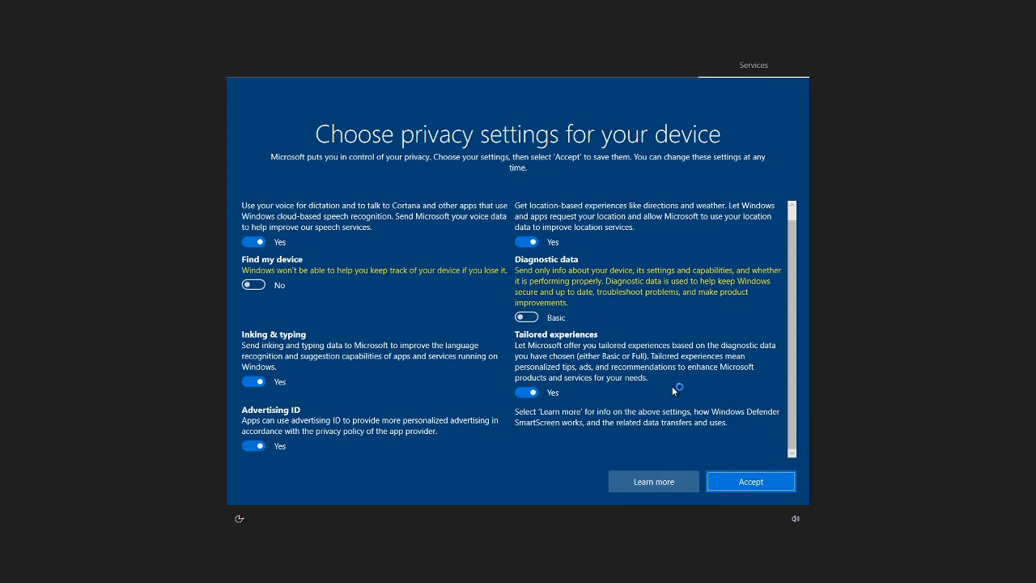
pyautogui.click(742, 483)
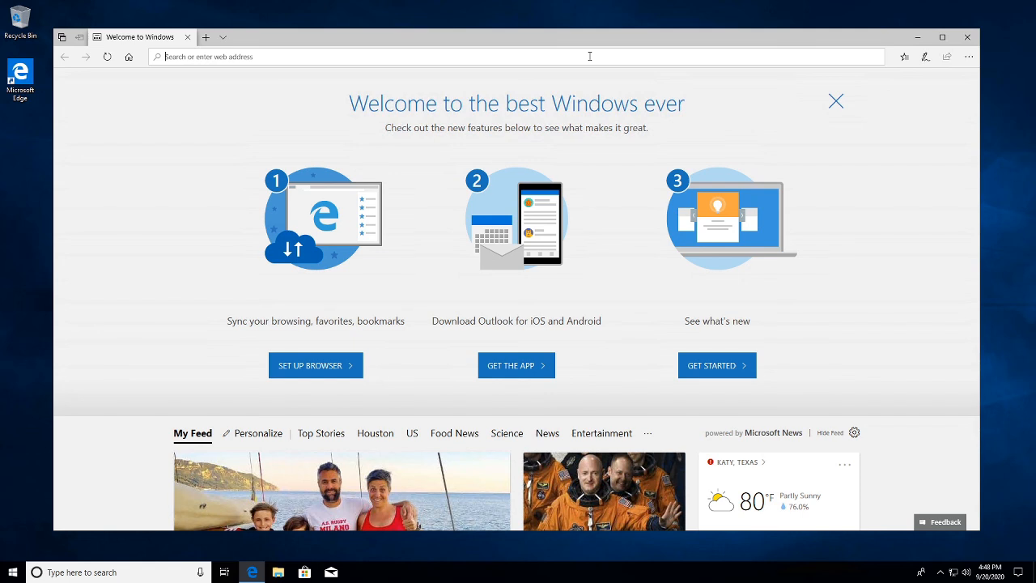
# Browse to google.com in Edge on vm2, then close the browser.
pyautogui.write('google')
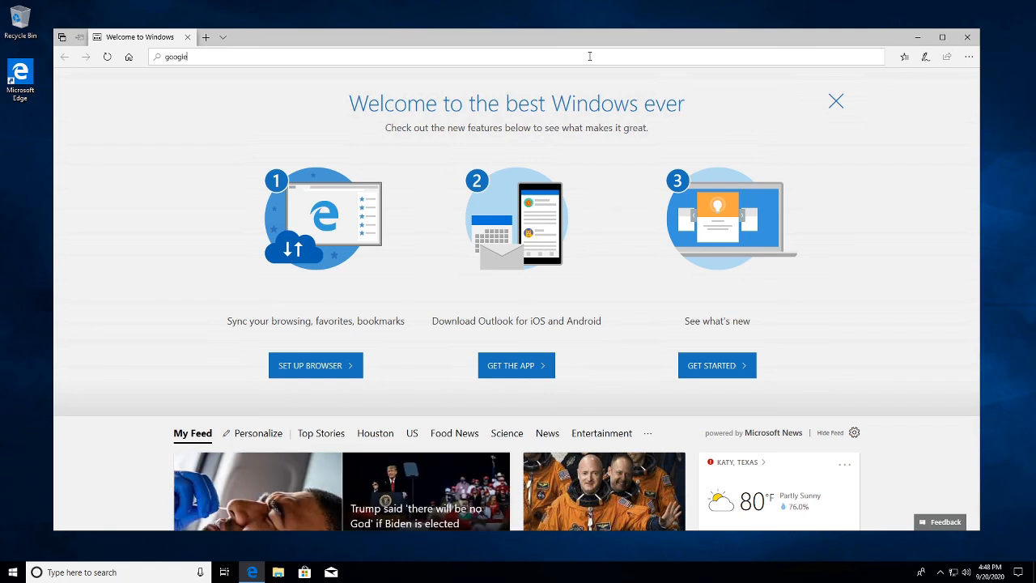
pyautogui.write('.com')
pyautogui.press('Return')
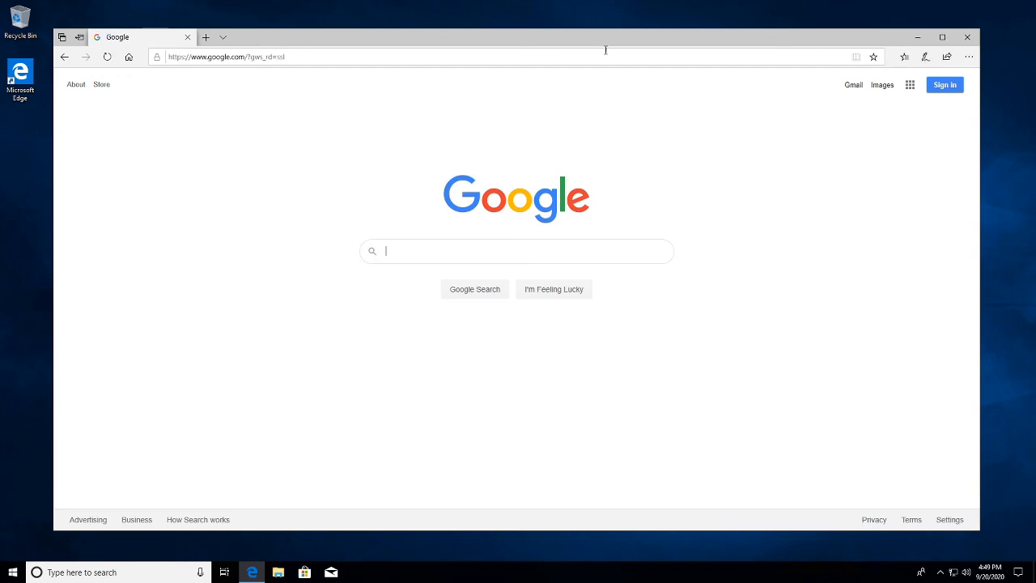
pyautogui.click(969, 38)
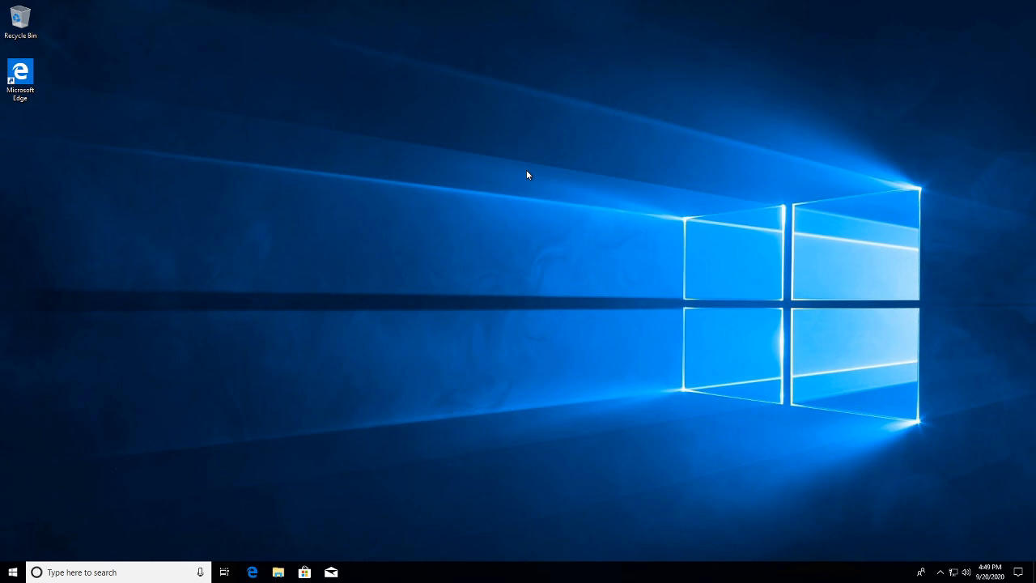
# Minimize the vm2 Remote Desktop window to return to the portal's vm2 Connect page.
pyautogui.moveTo(579, 2)
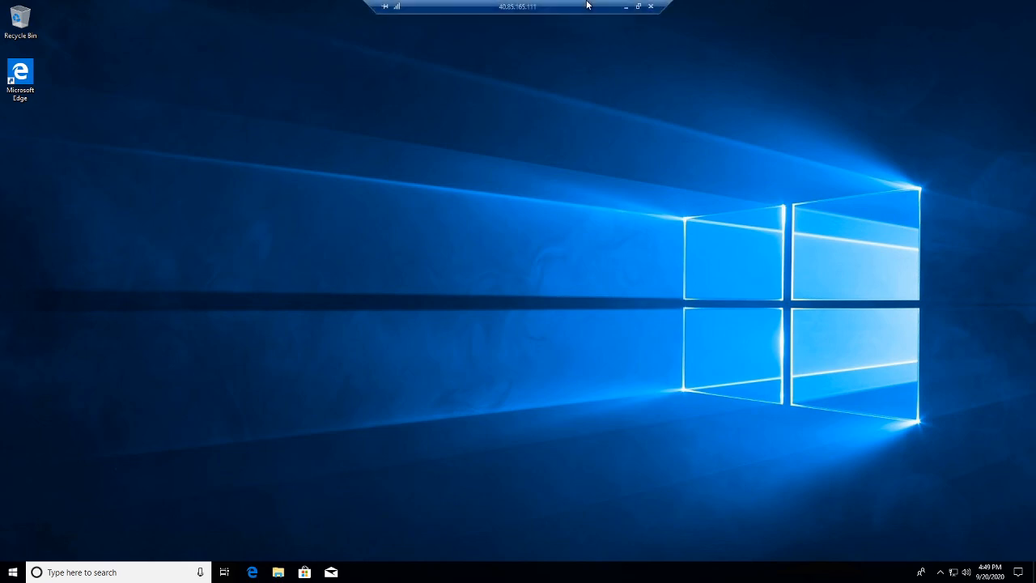
pyautogui.click(625, 10)
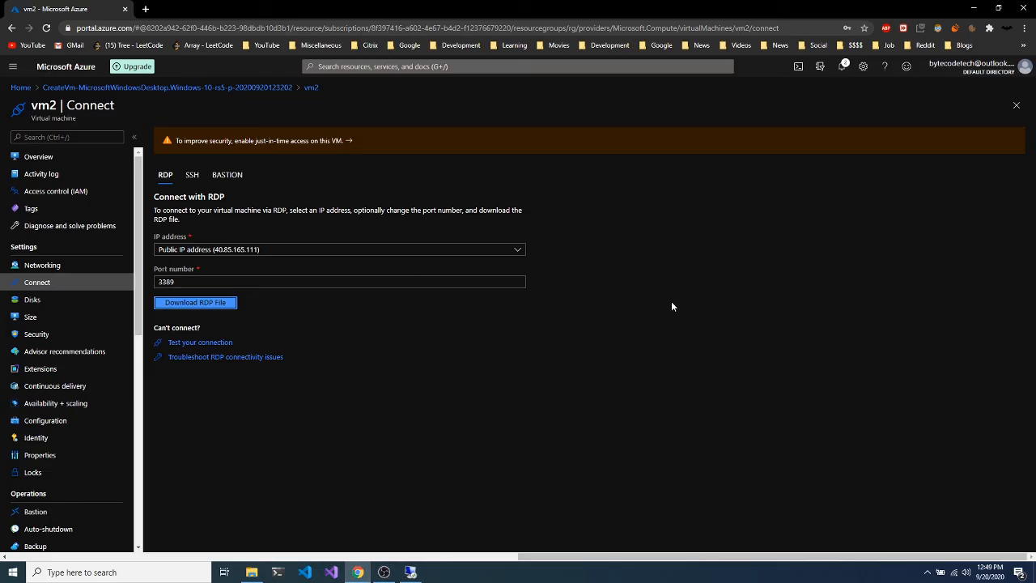